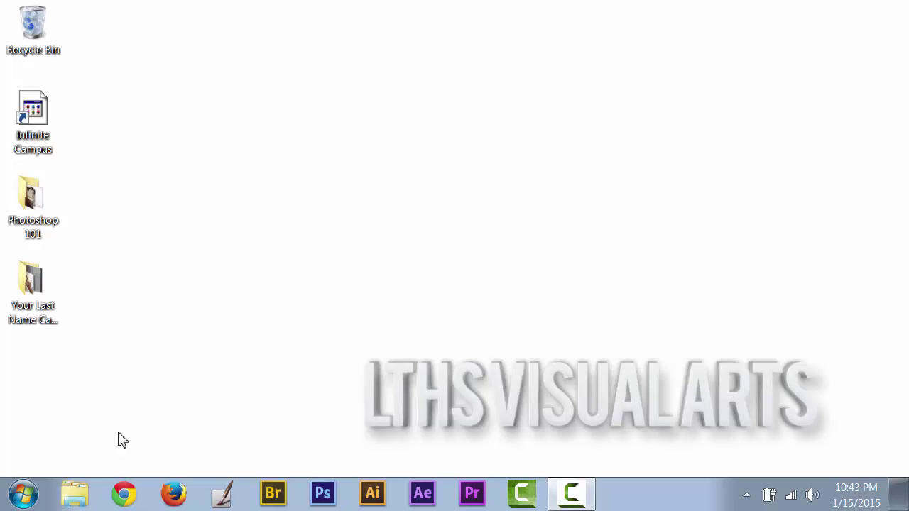
Launch Adobe Photoshop CS6 from the Adobe Master Collection CS6 folder in All Programs
{"action": "left_click", "coordinate": [25, 489]}
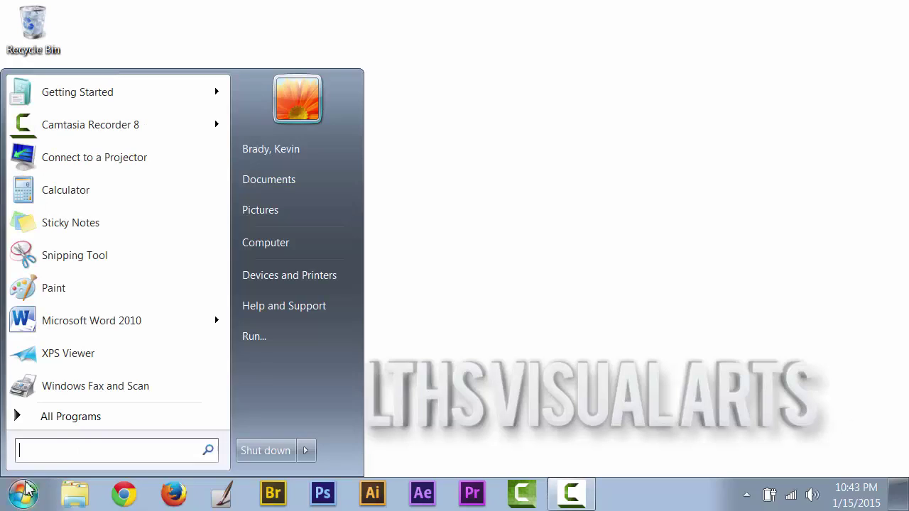
{"action": "left_click", "coordinate": [75, 419]}
{"action": "left_click_drag", "start_coordinate": [225, 274], "coordinate": [233, 226]}
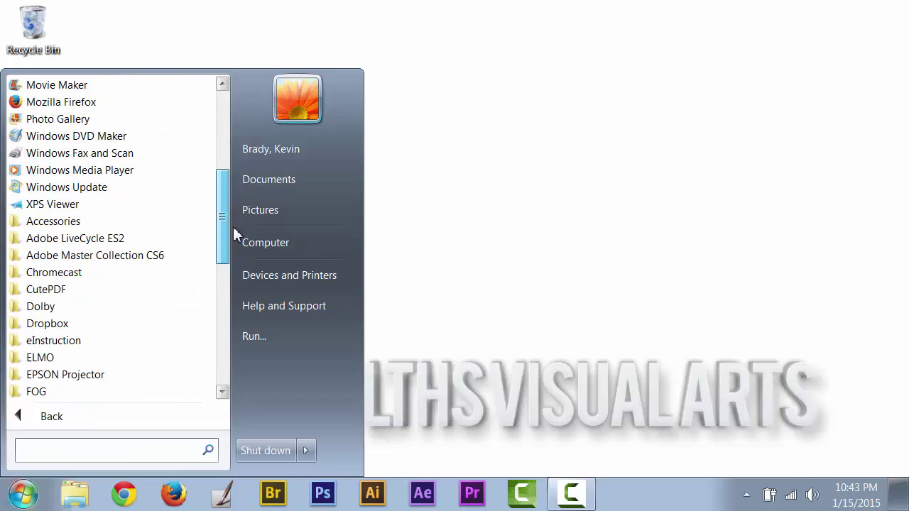
{"action": "left_click", "coordinate": [98, 255]}
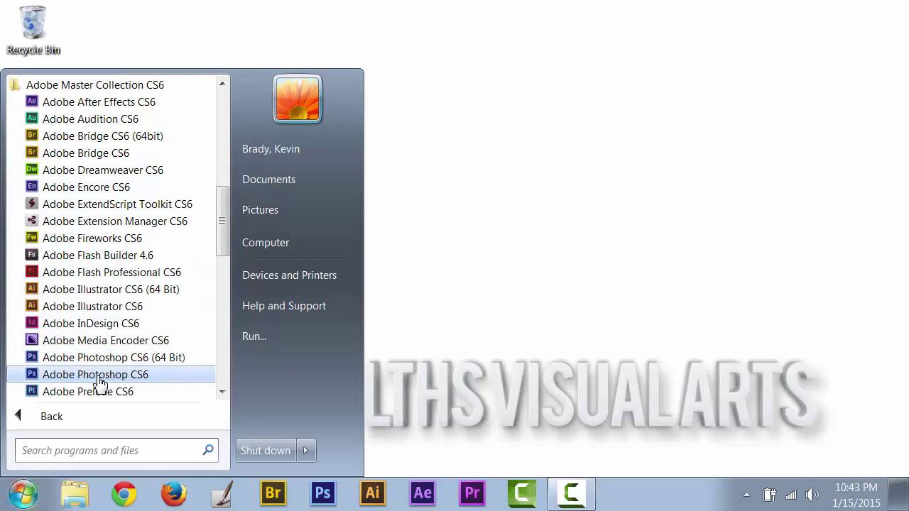
{"action": "left_click", "coordinate": [178, 382]}
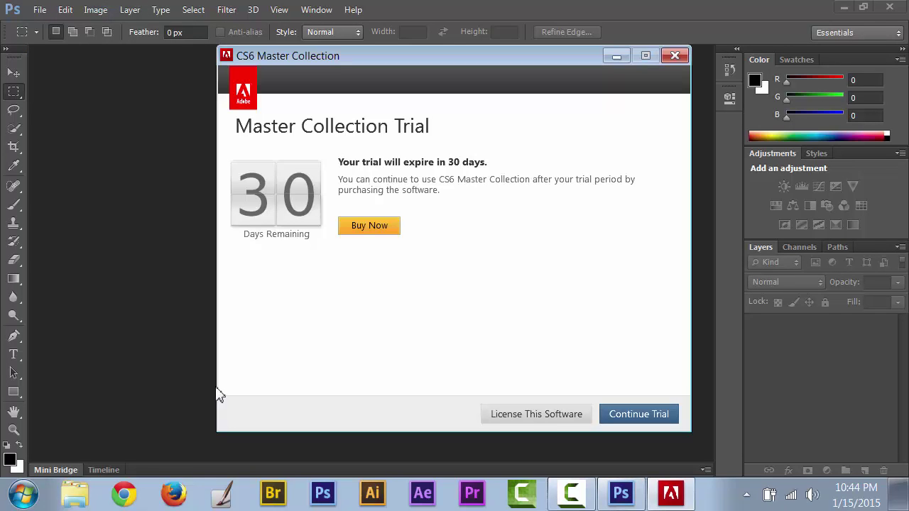
Continue the trial, then bring up and cancel the New document dialog
{"action": "left_click", "coordinate": [639, 419]}
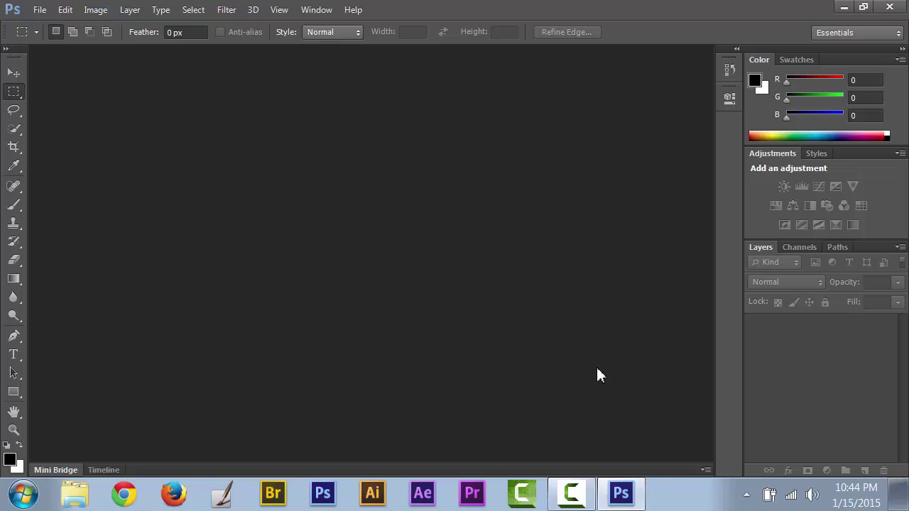
{"action": "left_click", "coordinate": [37, 10]}
{"action": "left_click", "coordinate": [92, 21]}
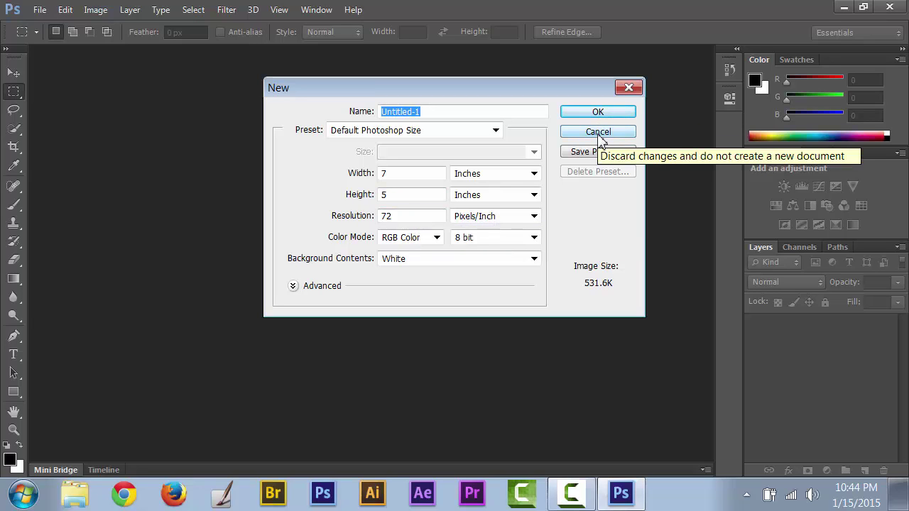
{"action": "left_click", "coordinate": [598, 132]}
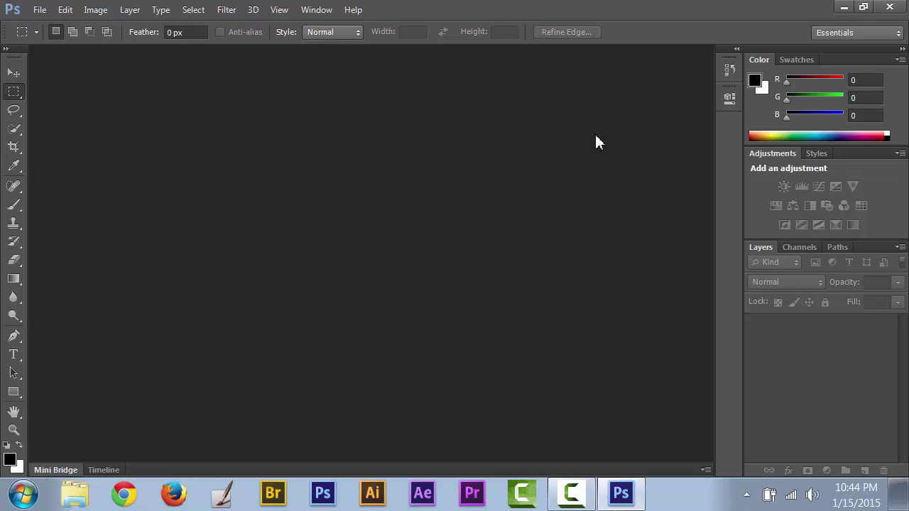
{"action": "left_click", "coordinate": [48, 16]}
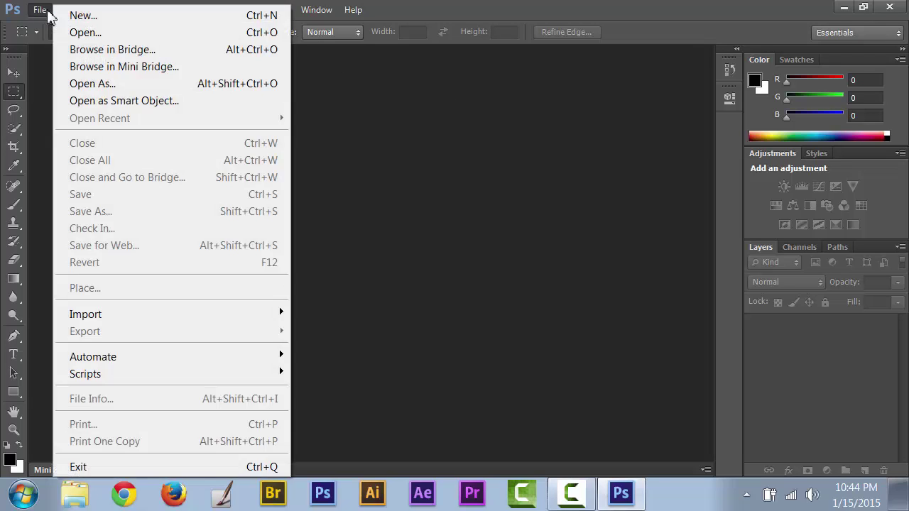
{"action": "left_click", "coordinate": [102, 40]}
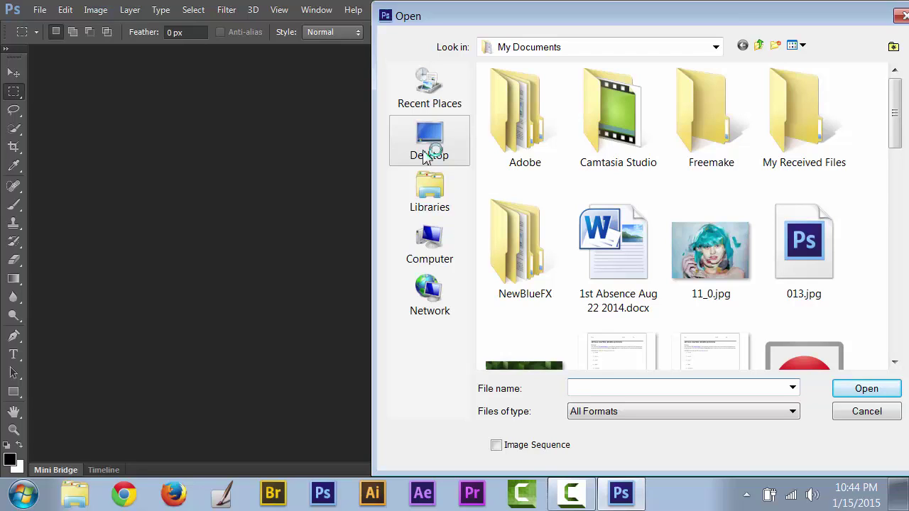
{"action": "left_click", "coordinate": [430, 136]}
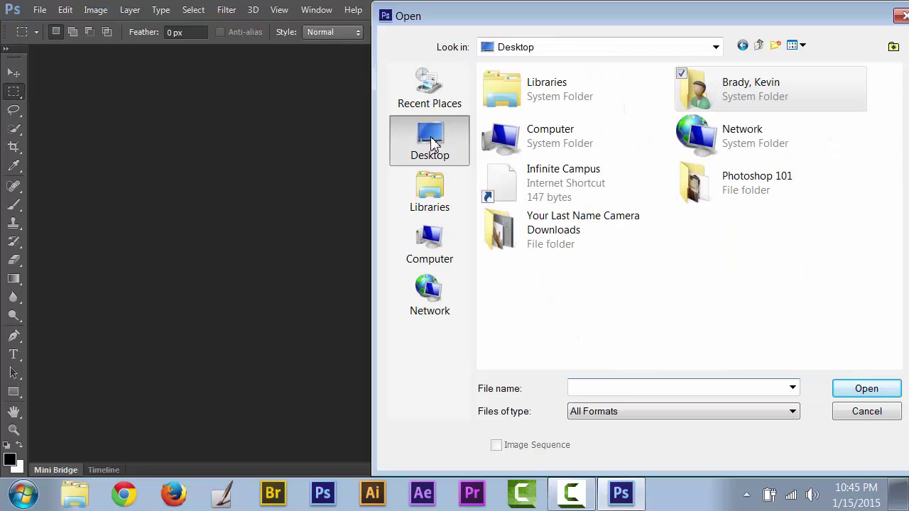
{"action": "double_click", "coordinate": [754, 196]}
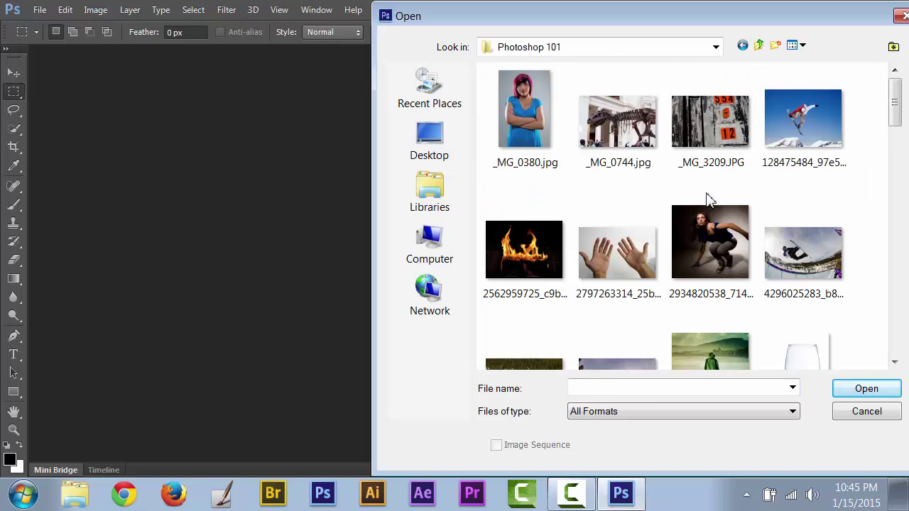
{"action": "left_click_drag", "start_coordinate": [895, 112], "coordinate": [890, 156]}
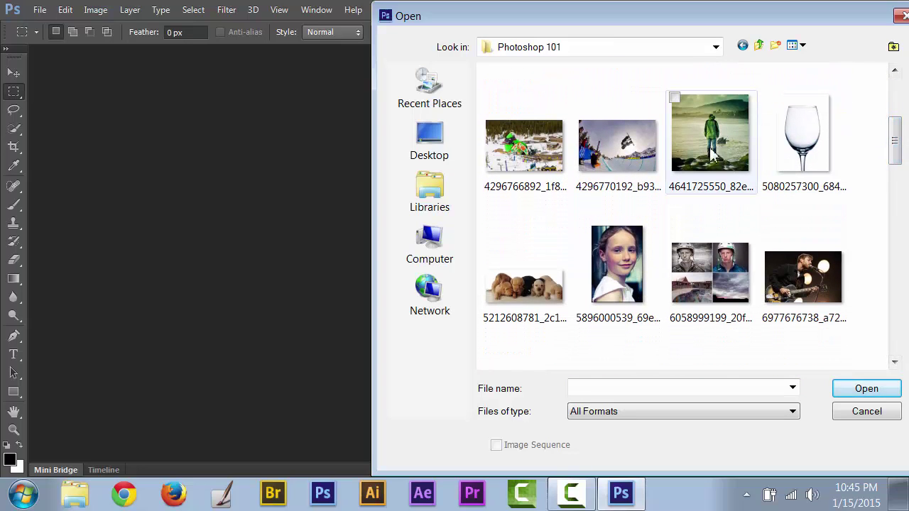
{"action": "left_click", "coordinate": [706, 154]}
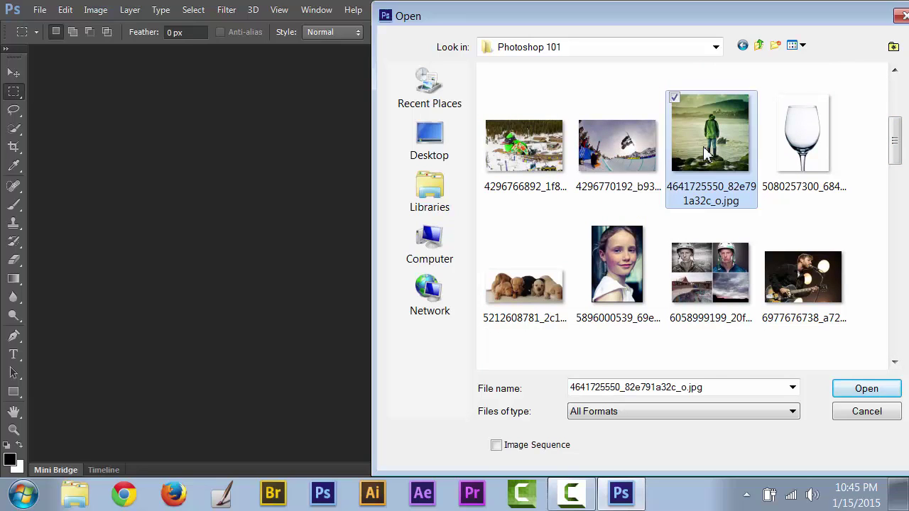
{"action": "left_click", "coordinate": [869, 392]}
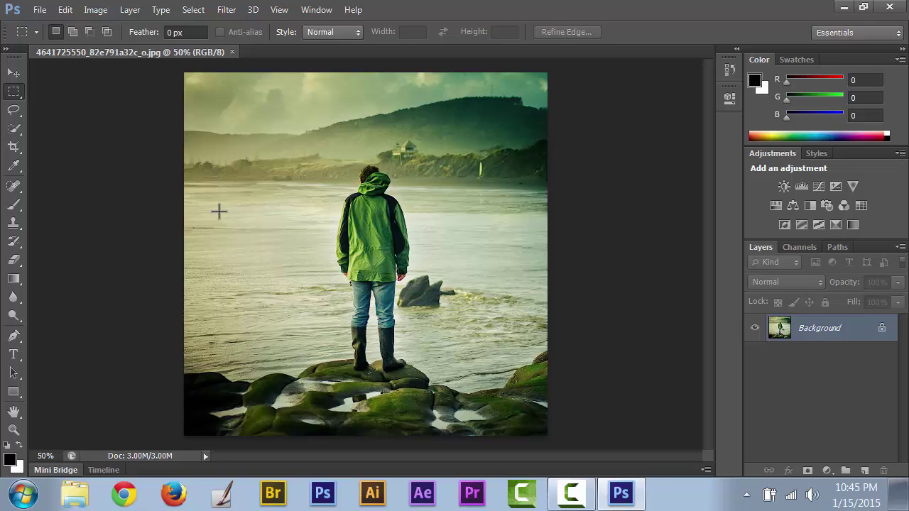
{"action": "key", "text": "ctrl+plus"}
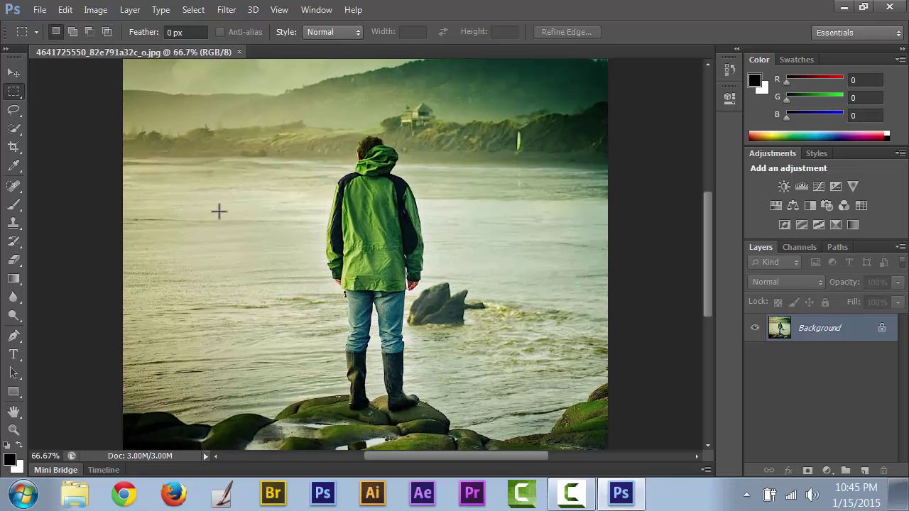
{"action": "key", "text": "ctrl+plus"}
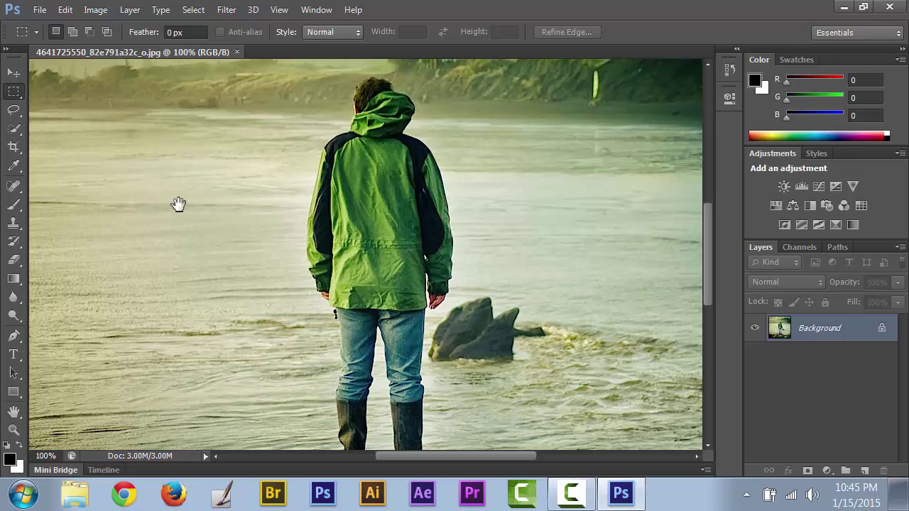
{"action": "left_click_drag", "start_coordinate": [179, 204], "coordinate": [331, 280]}
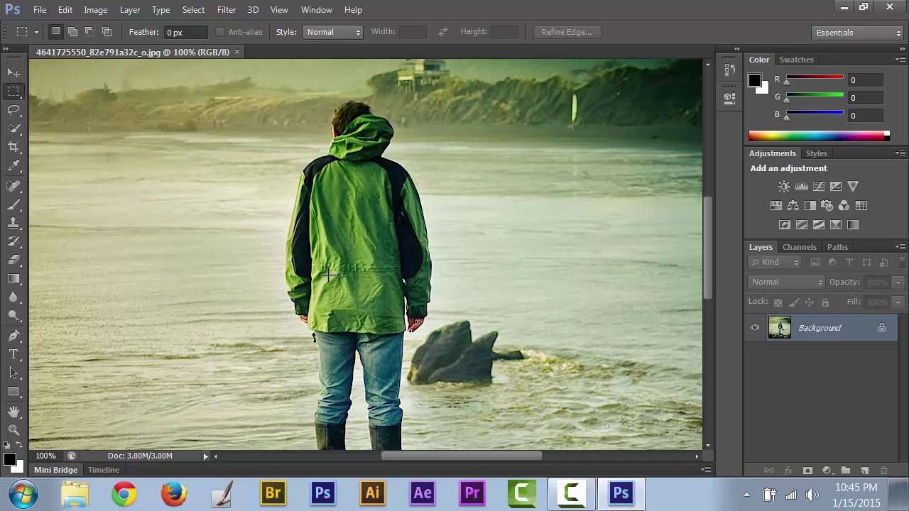
{"action": "key", "text": "ctrl+minus"}
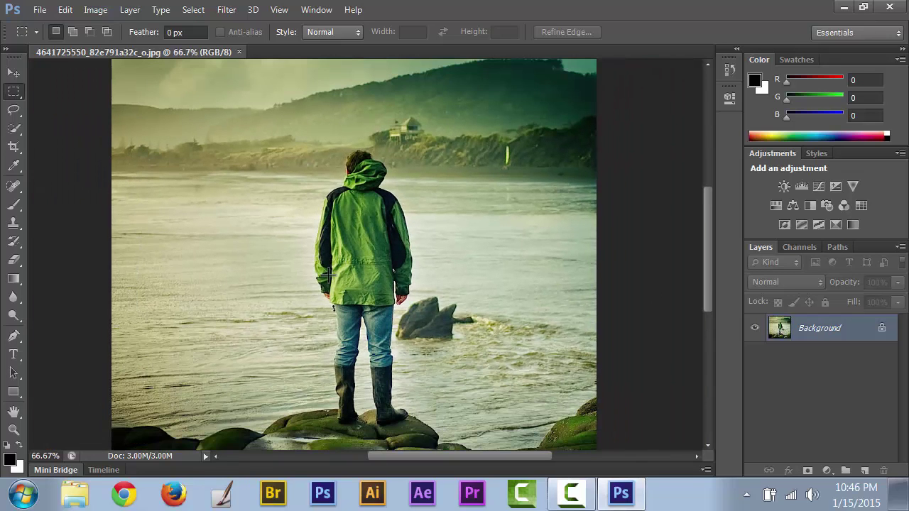
{"action": "key", "text": "ctrl+minus"}
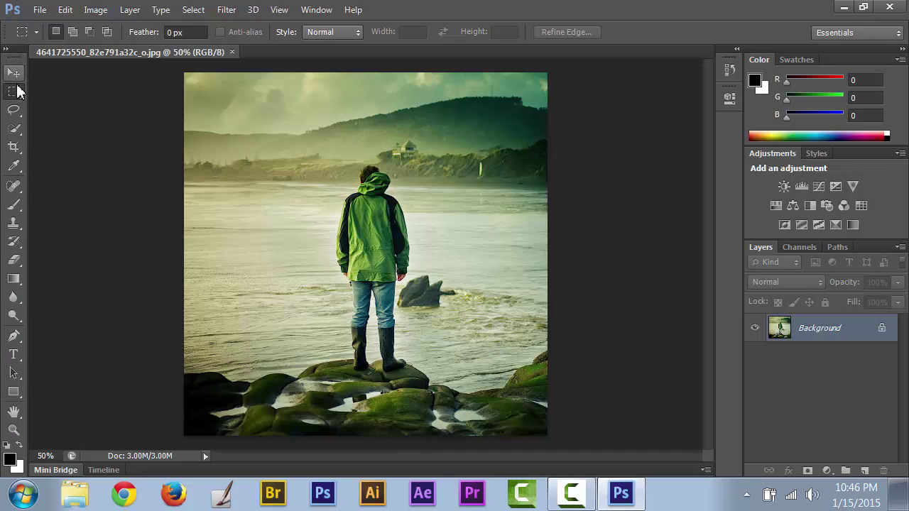
Select the Crop tool and swap the foreground and background colours twice
{"action": "left_click", "coordinate": [15, 149]}
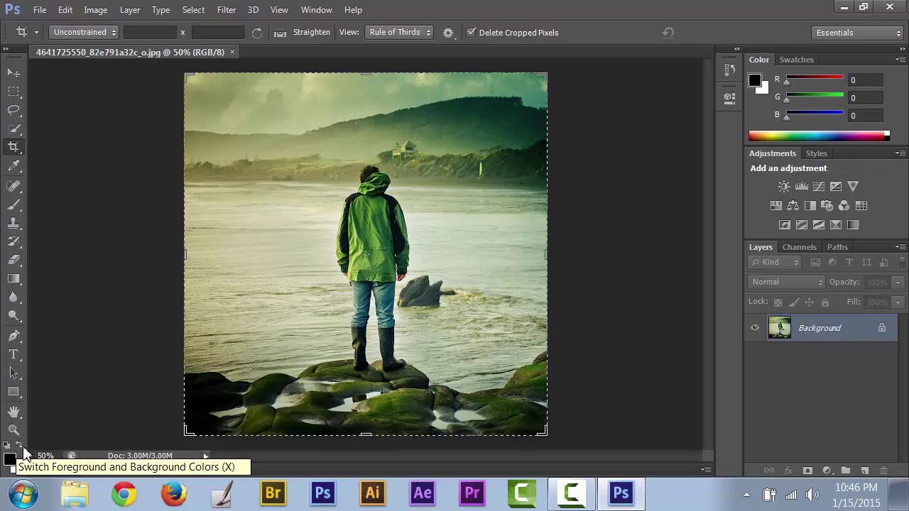
{"action": "left_click", "coordinate": [20, 447]}
{"action": "left_click", "coordinate": [20, 448]}
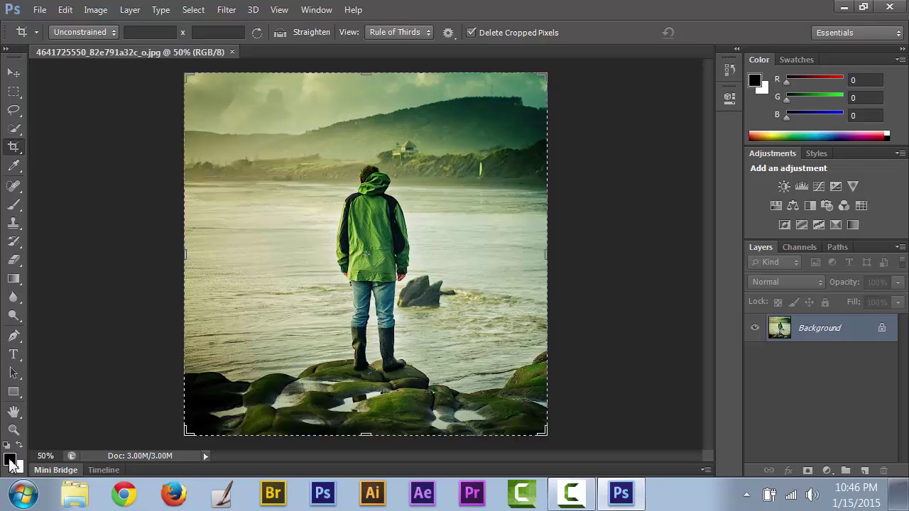
Set the foreground colour to blue R 22, G 65, B 187 in the Color Picker
{"action": "left_click", "coordinate": [10, 460]}
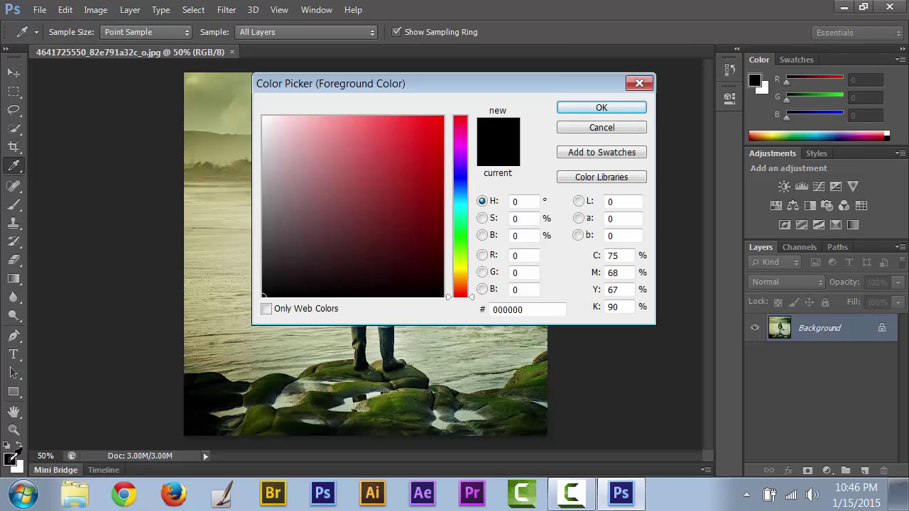
{"action": "mouse_move", "coordinate": [364, 199]}
{"action": "left_mouse_down"}
{"action": "mouse_move", "coordinate": [421, 161]}
{"action": "mouse_move", "coordinate": [424, 179]}
{"action": "mouse_move", "coordinate": [359, 207]}
{"action": "mouse_move", "coordinate": [422, 164]}
{"action": "left_mouse_up"}
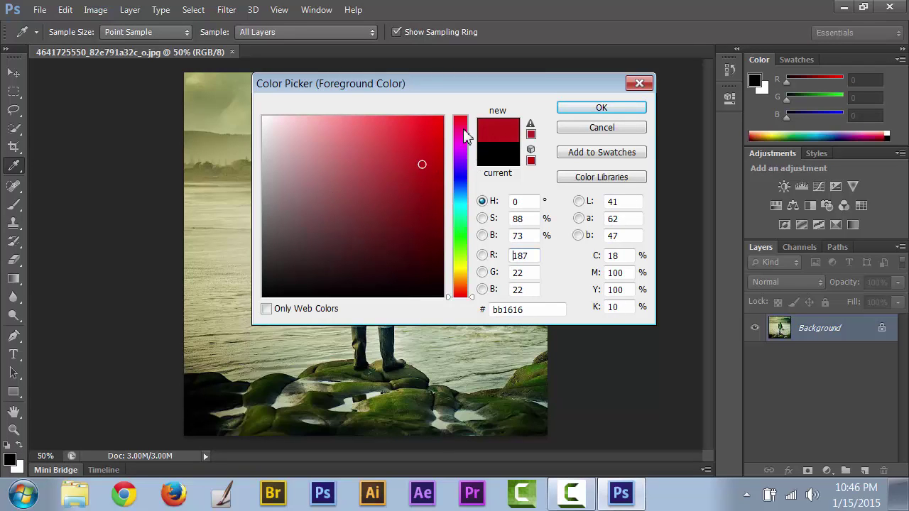
{"action": "mouse_move", "coordinate": [462, 135]}
{"action": "left_mouse_down"}
{"action": "mouse_move", "coordinate": [459, 269]}
{"action": "mouse_move", "coordinate": [462, 122]}
{"action": "mouse_move", "coordinate": [464, 184]}
{"action": "left_mouse_up"}
{"action": "left_click", "coordinate": [600, 108]}
{"action": "key", "text": "c"}
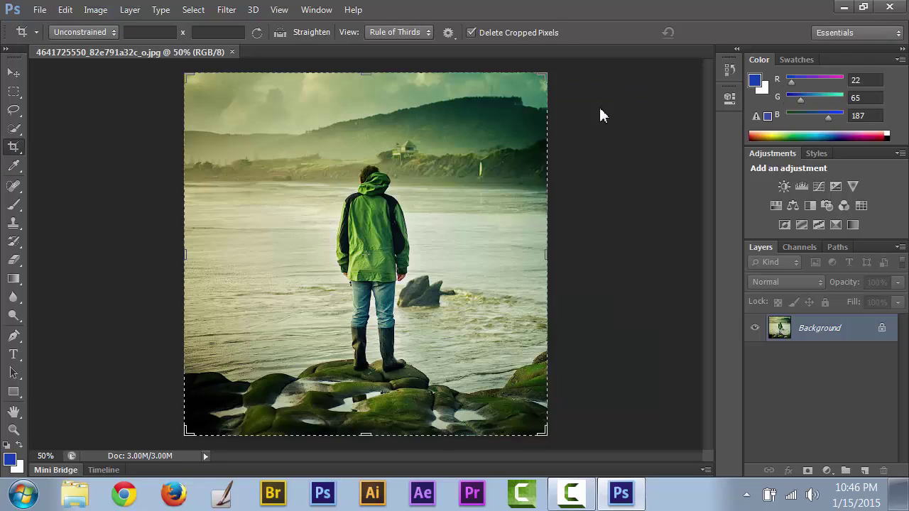
Reset to default black and white, then try the Move, Lasso, Crop, Eyedropper and Spot Healing tools
{"action": "left_click", "coordinate": [7, 445]}
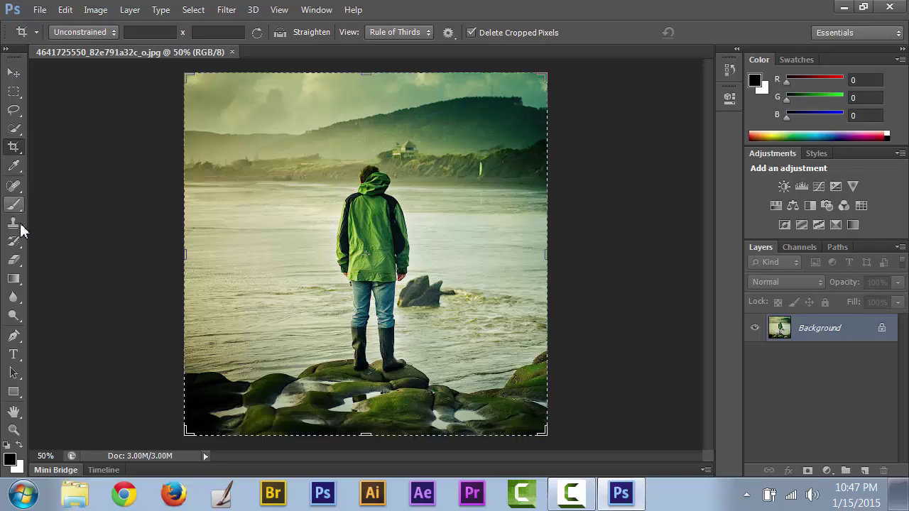
{"action": "left_click", "coordinate": [15, 78]}
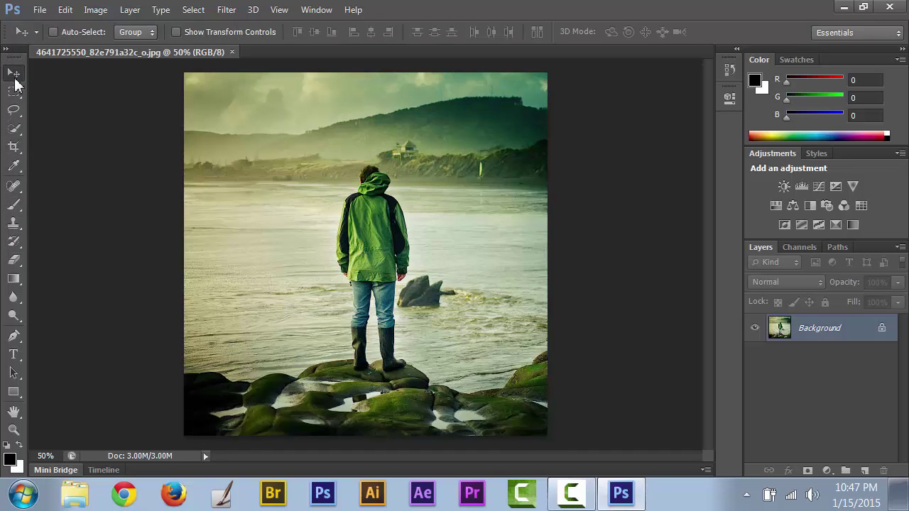
{"action": "left_click", "coordinate": [14, 109]}
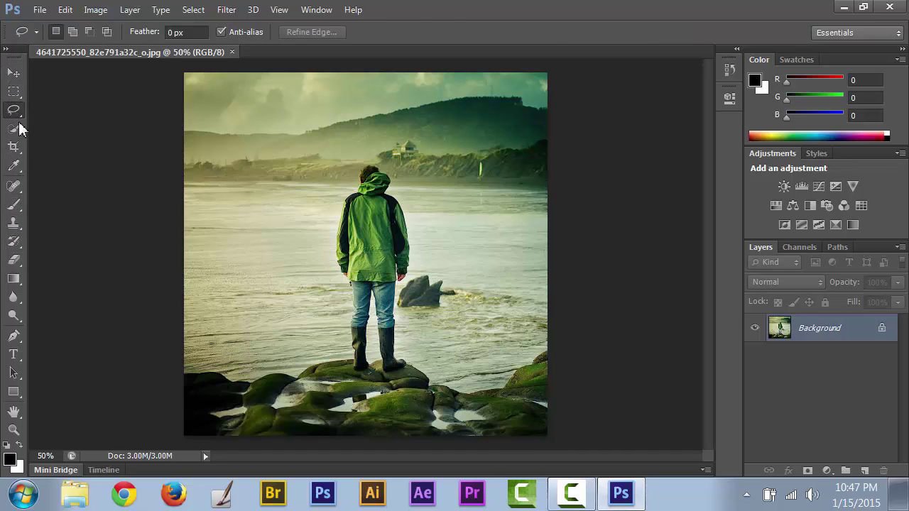
{"action": "left_click", "coordinate": [19, 145]}
{"action": "left_click", "coordinate": [15, 166]}
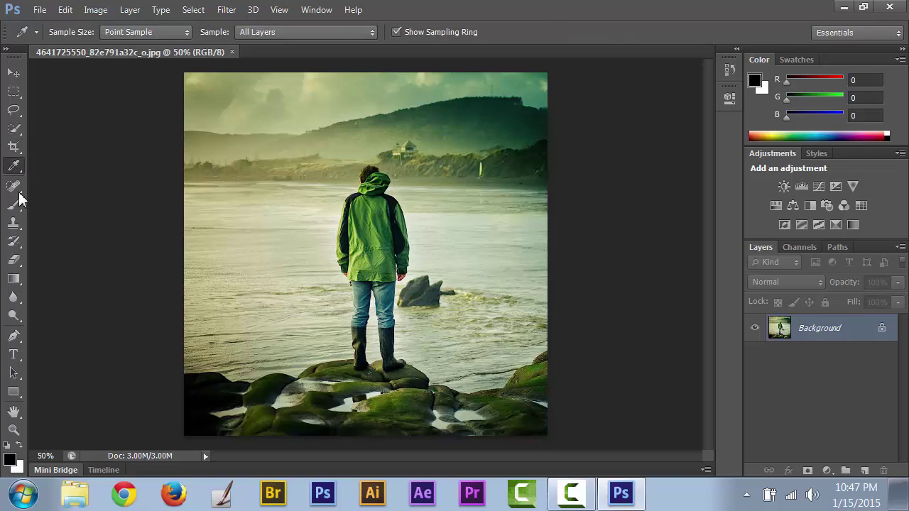
{"action": "left_click", "coordinate": [15, 188]}
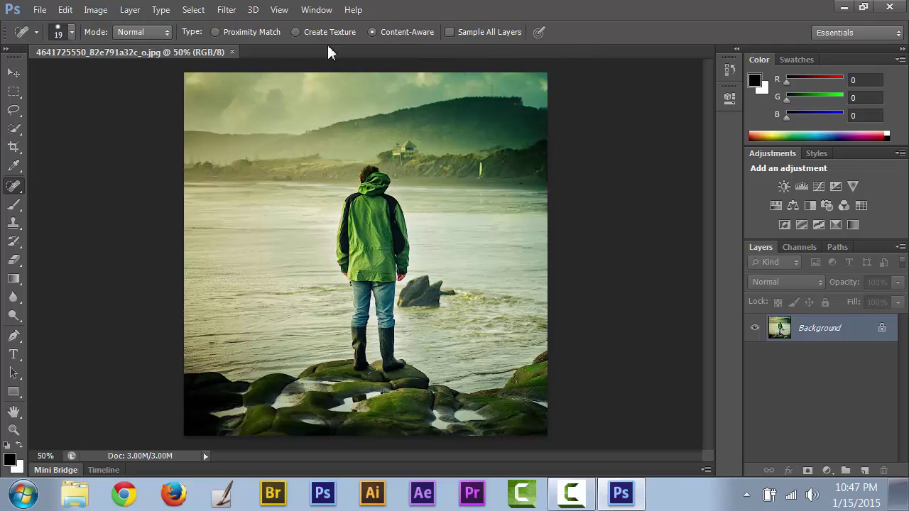
Cycle through Move, Marquee, Lasso, Quick Selection, Eyedropper, Brush and Clone Stamp, ending on Crop
{"action": "left_click", "coordinate": [13, 73]}
{"action": "left_click", "coordinate": [13, 91]}
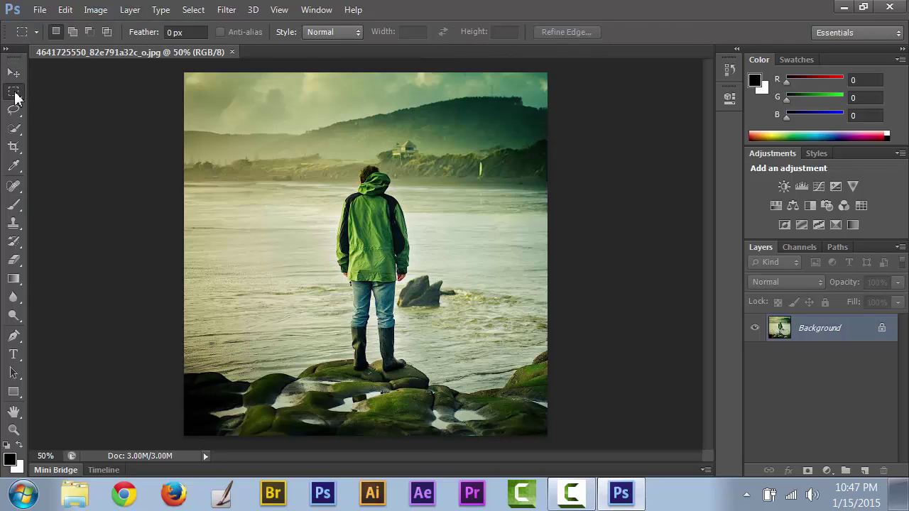
{"action": "left_click", "coordinate": [15, 113]}
{"action": "left_click", "coordinate": [14, 130]}
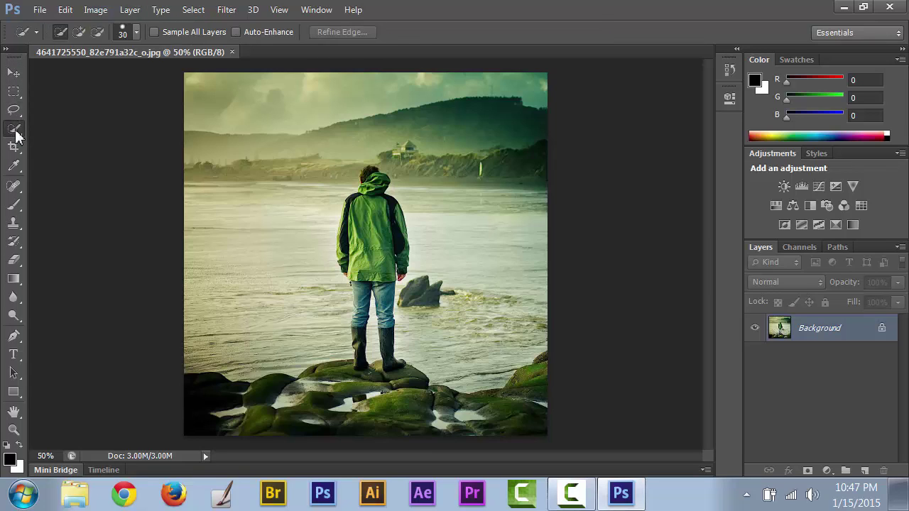
{"action": "left_click", "coordinate": [13, 147]}
{"action": "left_click", "coordinate": [14, 165]}
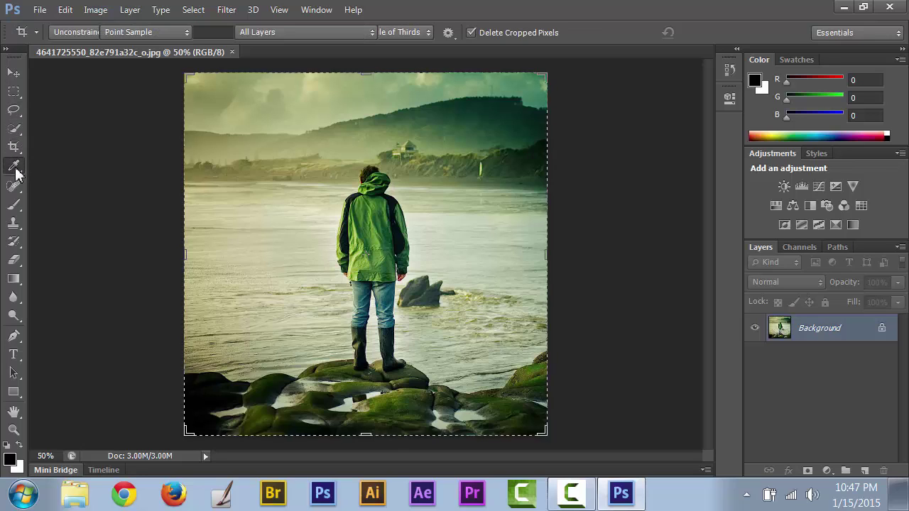
{"action": "left_click", "coordinate": [15, 204]}
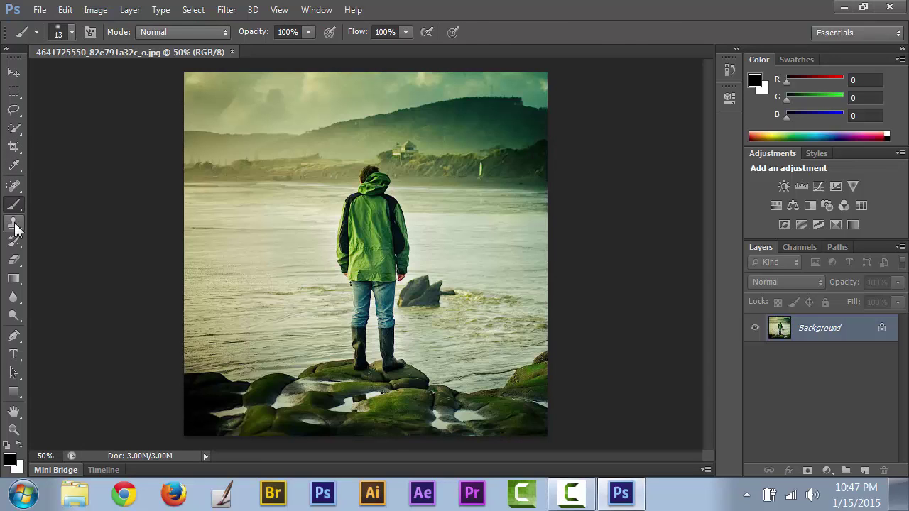
{"action": "left_click", "coordinate": [14, 221]}
{"action": "left_click", "coordinate": [14, 205]}
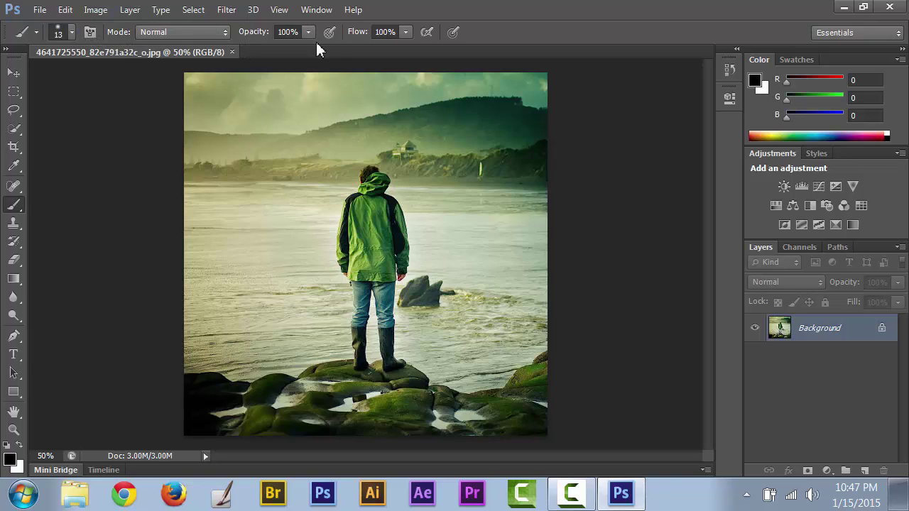
{"action": "left_click", "coordinate": [16, 75]}
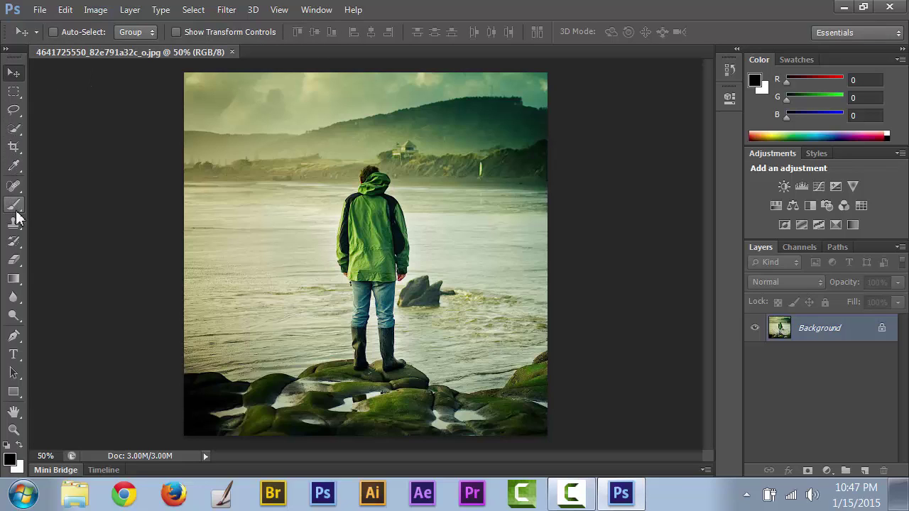
{"action": "left_click", "coordinate": [13, 147]}
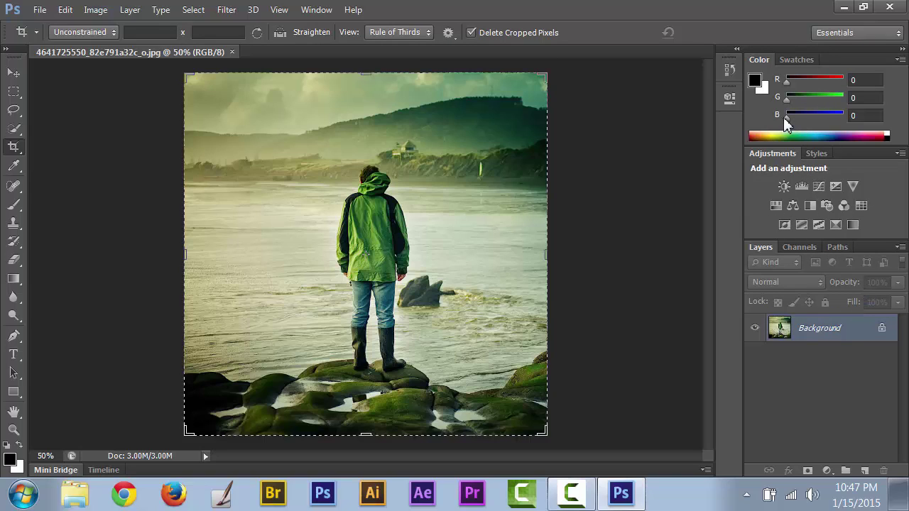
Switch the Color panel to the Swatches tab and open then close the Image menu
{"action": "left_click", "coordinate": [796, 60]}
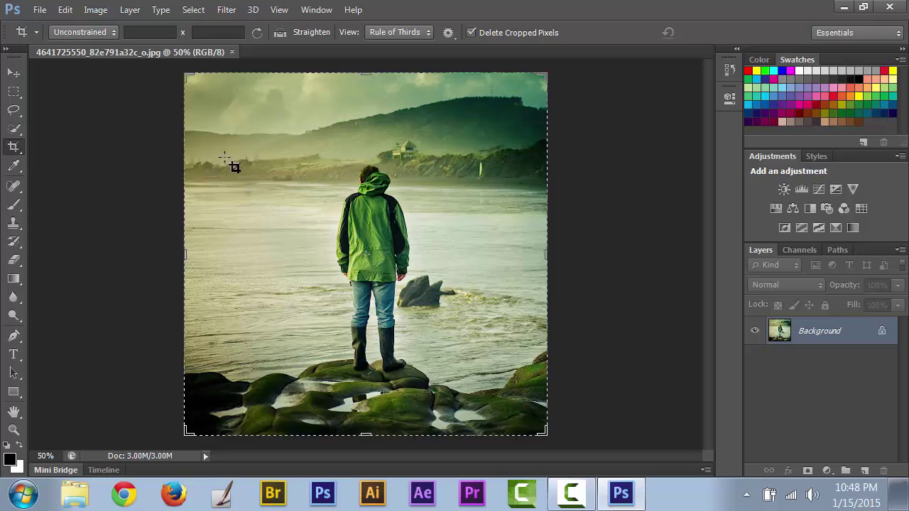
{"action": "left_click", "coordinate": [97, 10]}
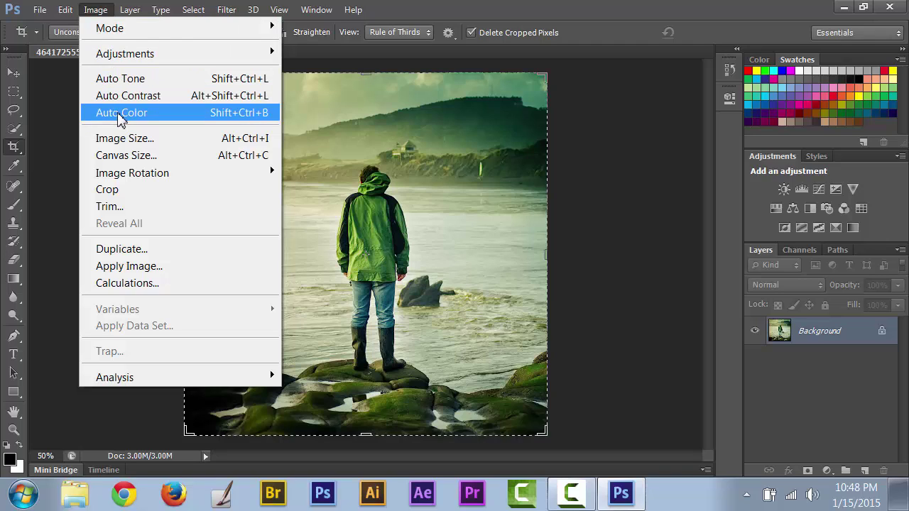
{"action": "left_click", "coordinate": [15, 150]}
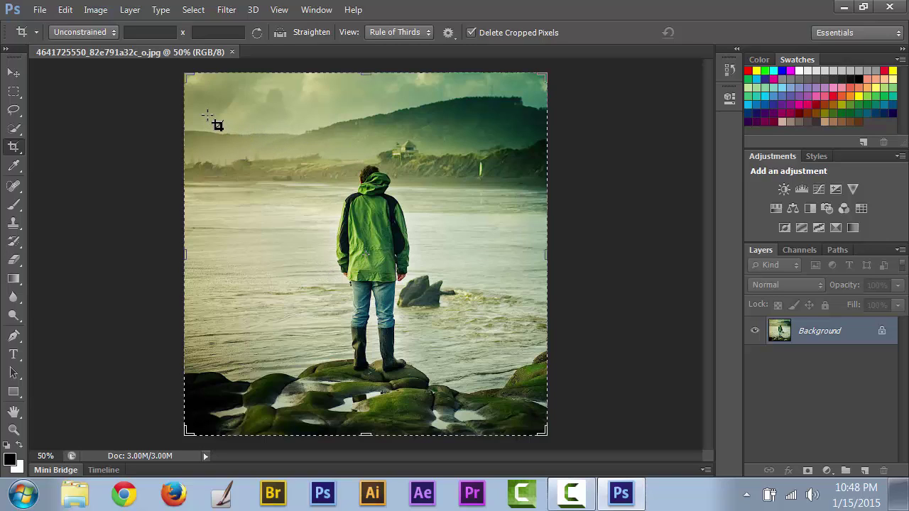
Draw a crop box around the man, adjust its top, bottom and right edges, and commit
{"action": "left_click_drag", "start_coordinate": [206, 115], "coordinate": [521, 406]}
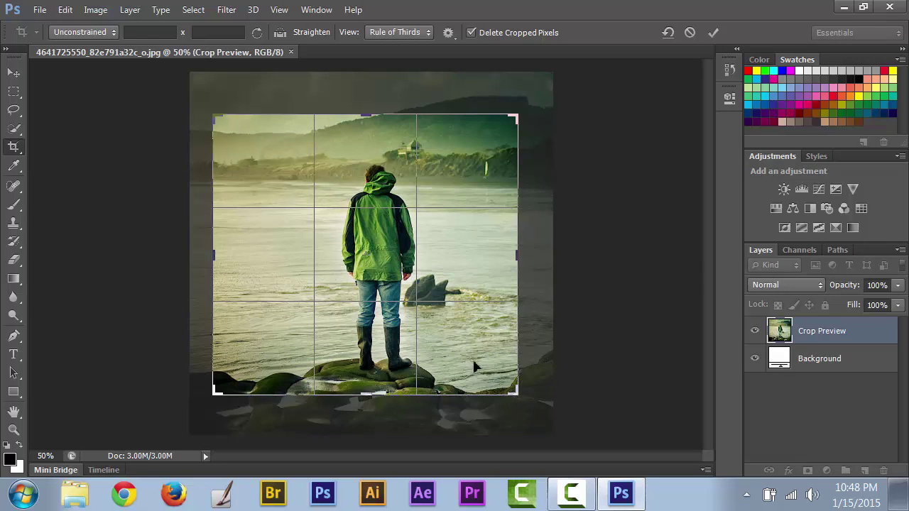
{"action": "left_click_drag", "start_coordinate": [470, 362], "coordinate": [490, 359]}
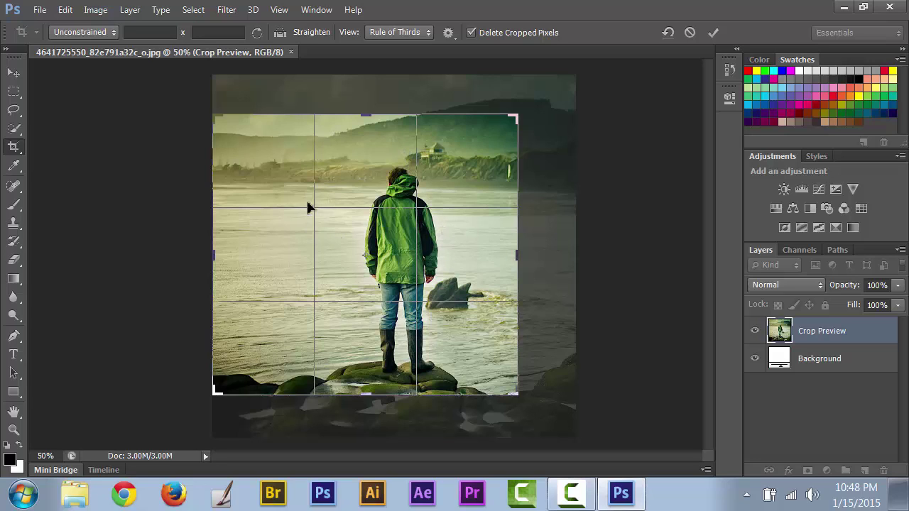
{"action": "left_click_drag", "start_coordinate": [370, 119], "coordinate": [366, 132]}
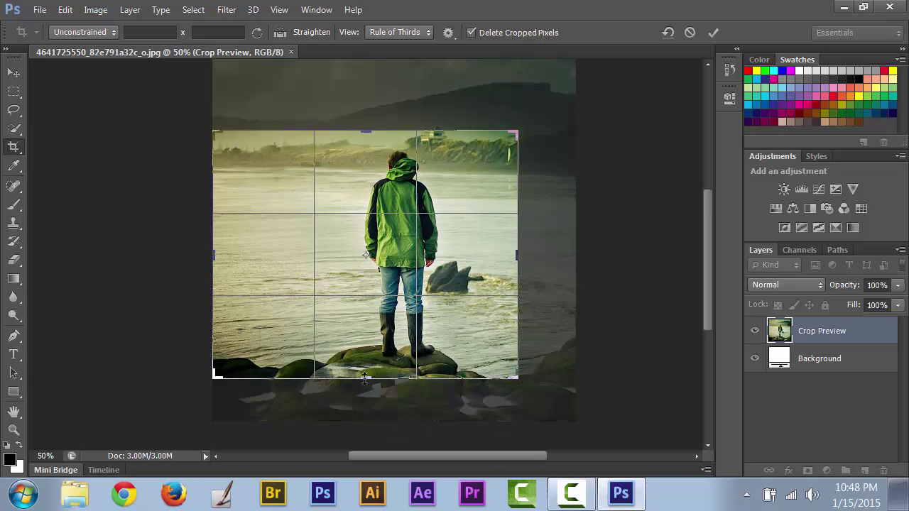
{"action": "mouse_move", "coordinate": [364, 379]}
{"action": "left_mouse_down"}
{"action": "mouse_move", "coordinate": [365, 362]}
{"action": "mouse_move", "coordinate": [365, 381]}
{"action": "left_mouse_up"}
{"action": "mouse_move", "coordinate": [368, 128]}
{"action": "left_mouse_down"}
{"action": "mouse_move", "coordinate": [368, 111]}
{"action": "mouse_move", "coordinate": [370, 118]}
{"action": "left_mouse_up"}
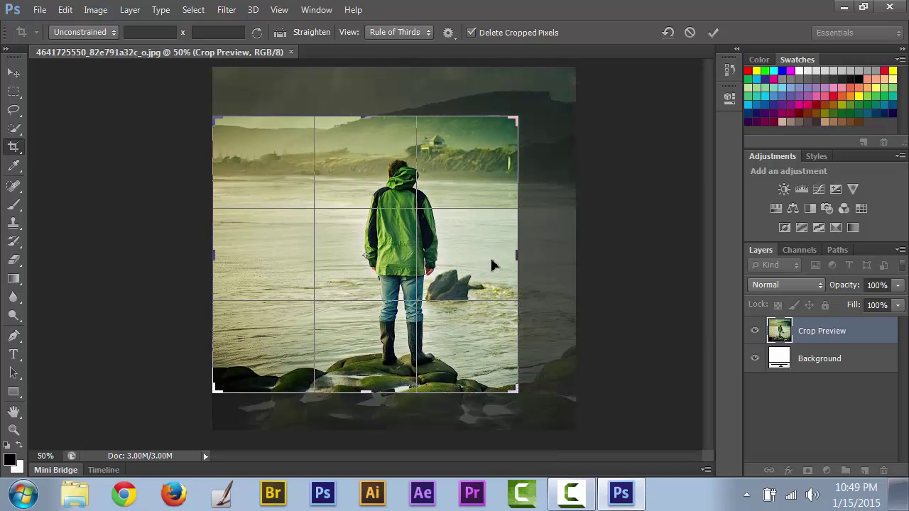
{"action": "left_click_drag", "start_coordinate": [516, 255], "coordinate": [511, 256]}
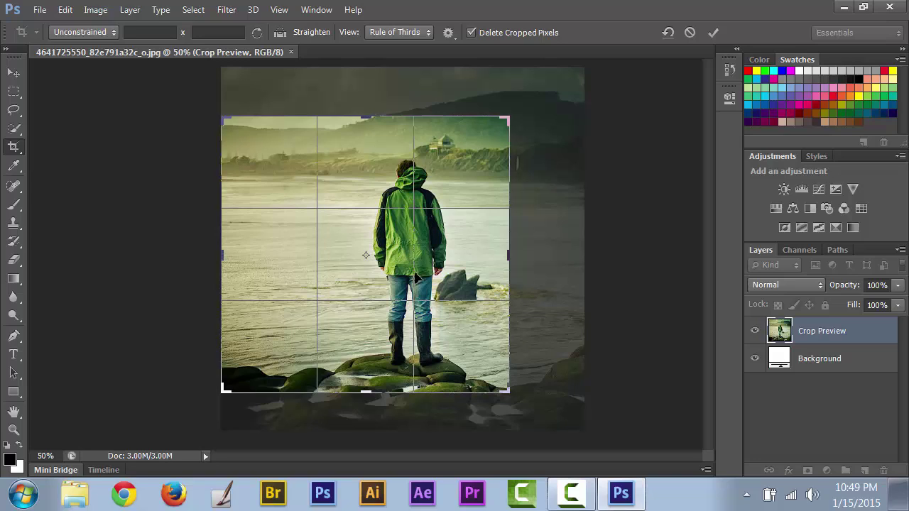
{"action": "left_click", "coordinate": [713, 33]}
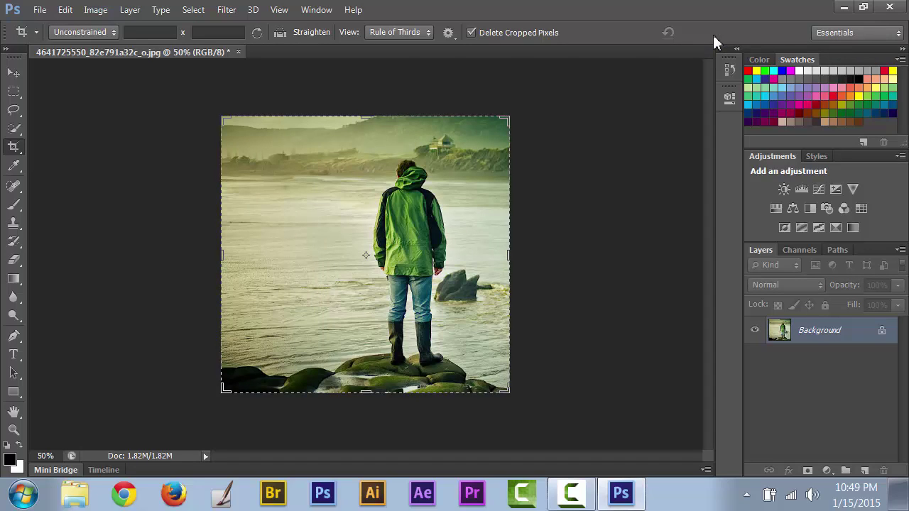
Try Auto Tone and Auto Contrast, undoing each, then apply Auto Color to the photo
{"action": "left_click", "coordinate": [96, 11]}
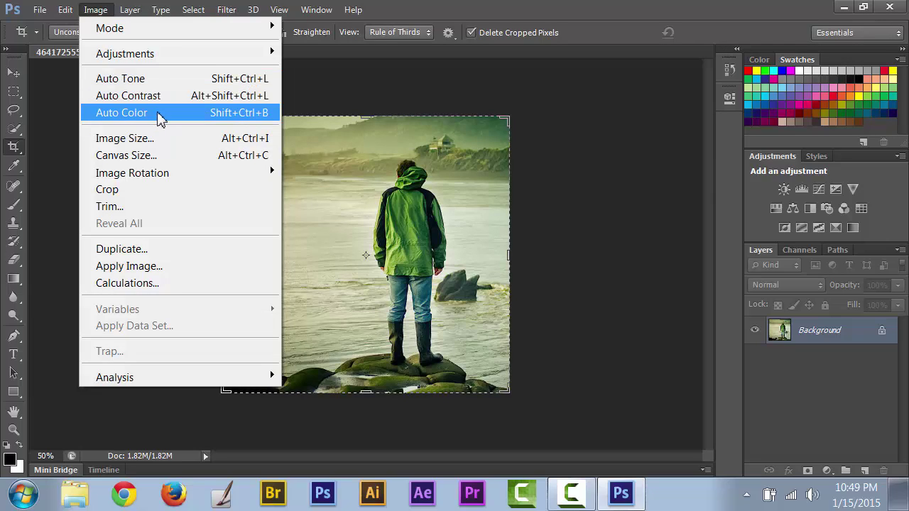
{"action": "left_click", "coordinate": [170, 79]}
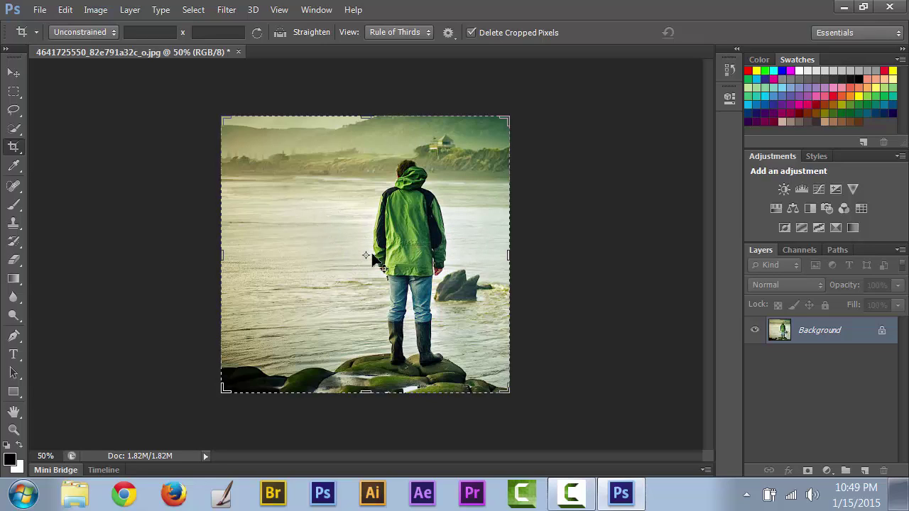
{"action": "left_click", "coordinate": [64, 11]}
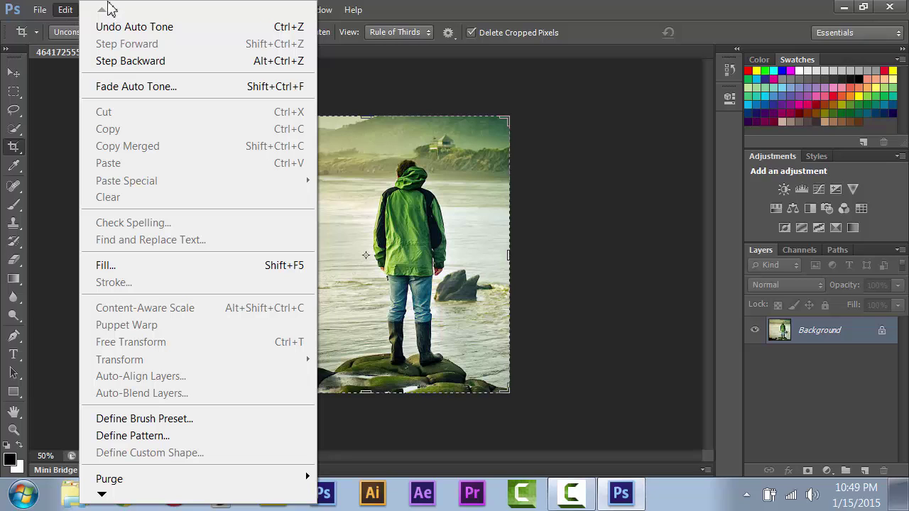
{"action": "left_click", "coordinate": [138, 28]}
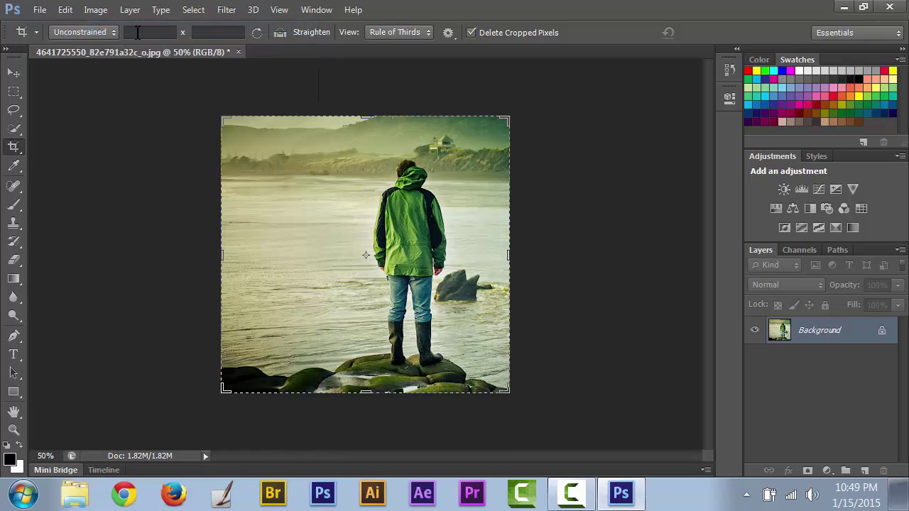
{"action": "left_click", "coordinate": [98, 12]}
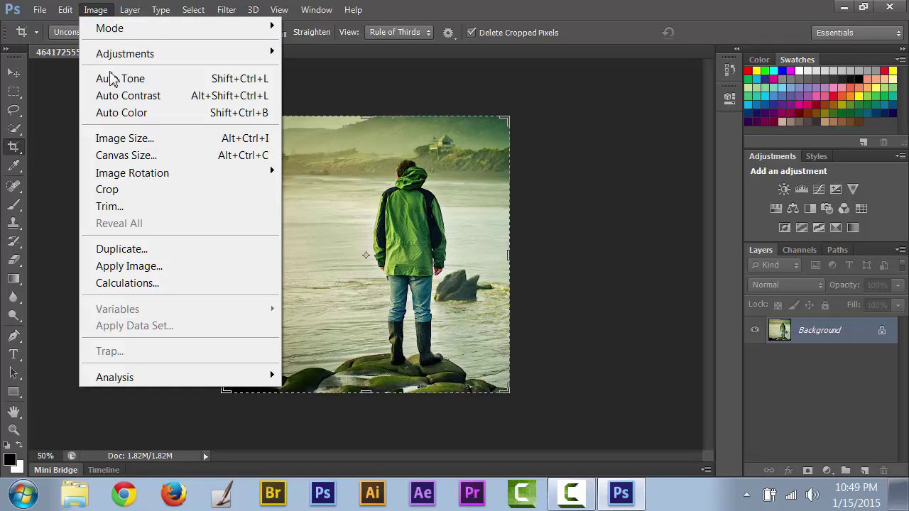
{"action": "left_click", "coordinate": [149, 96]}
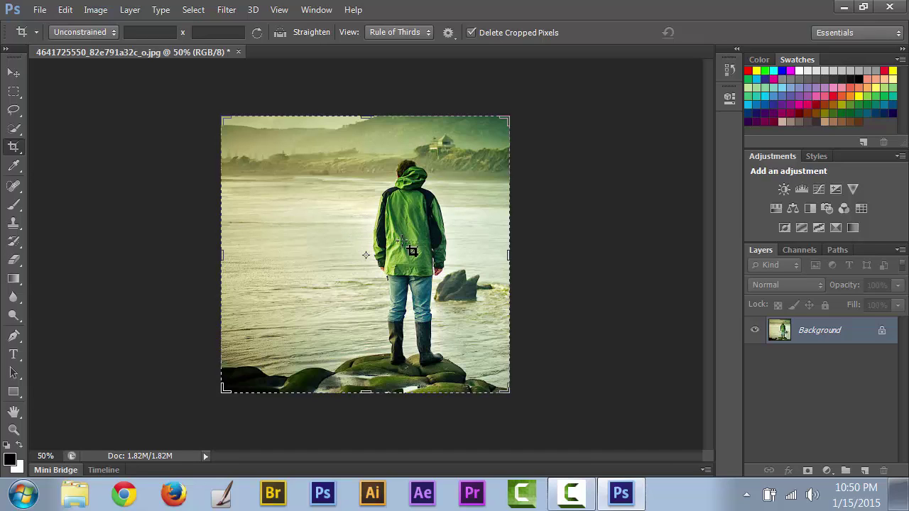
{"action": "left_click", "coordinate": [66, 12]}
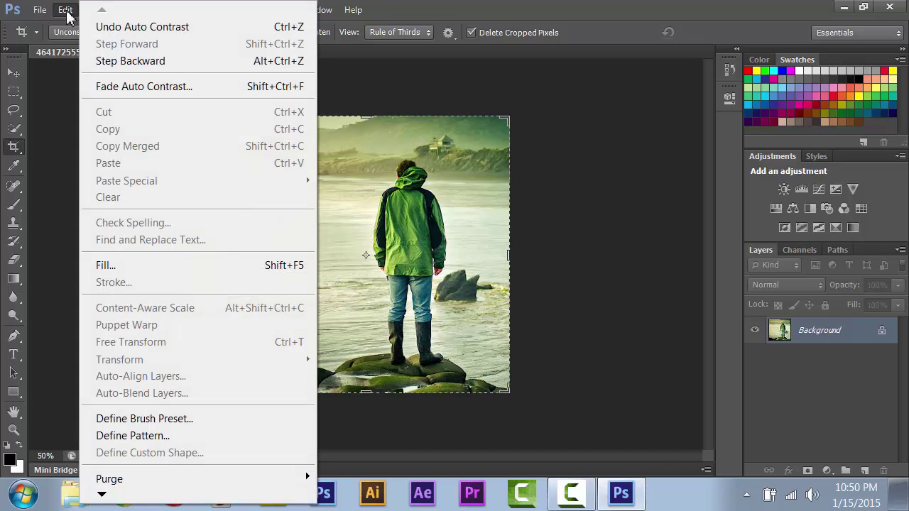
{"action": "left_click", "coordinate": [110, 27]}
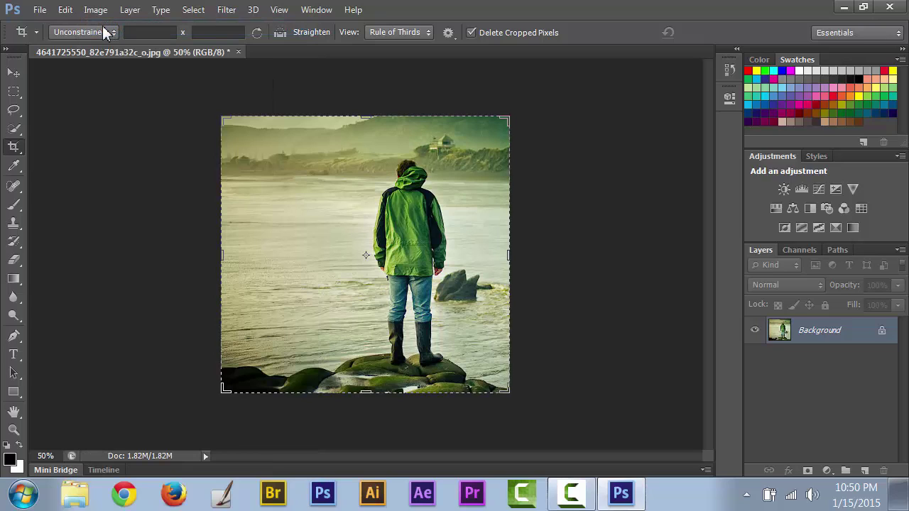
{"action": "left_click", "coordinate": [96, 11]}
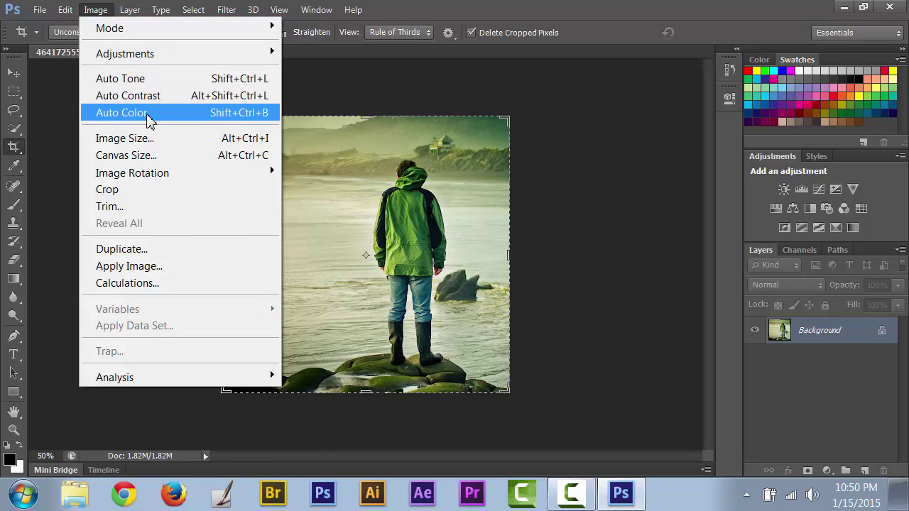
{"action": "left_click", "coordinate": [121, 112]}
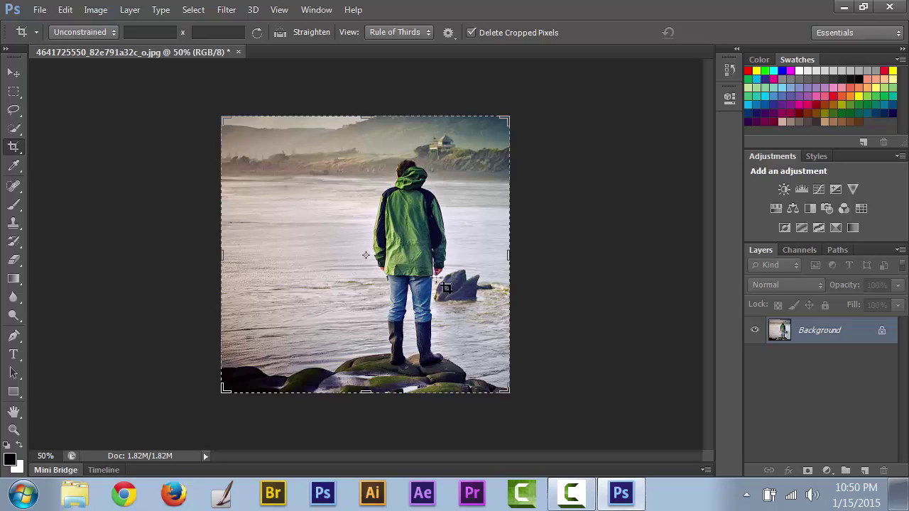
Save the photo to the Desktop as JPEG 'Your Last Name Exercise 1' at quality 8 (High)
{"action": "left_click", "coordinate": [39, 11]}
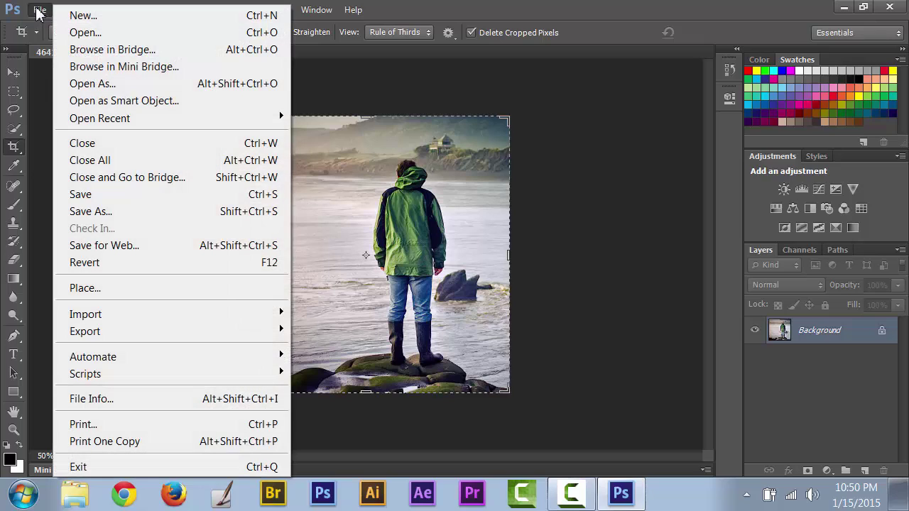
{"action": "left_click", "coordinate": [112, 211]}
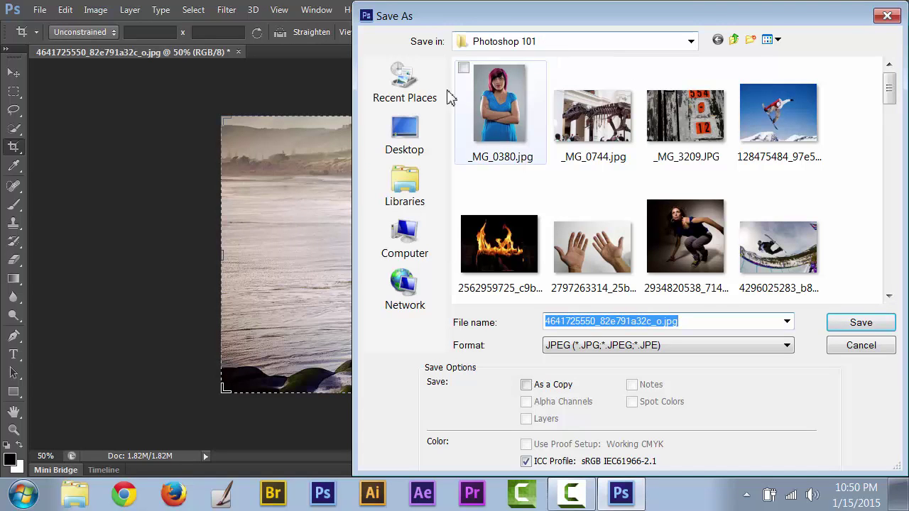
{"action": "left_click", "coordinate": [408, 130]}
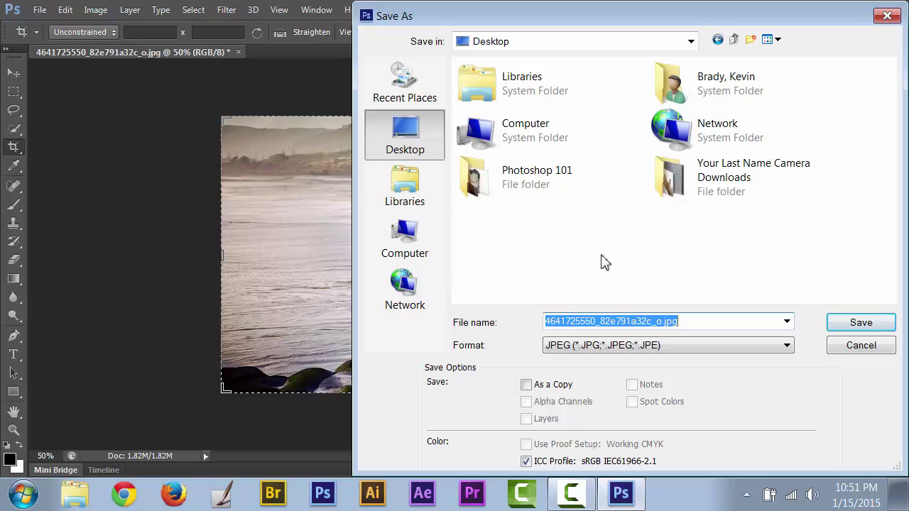
{"action": "type", "text": "Your"}
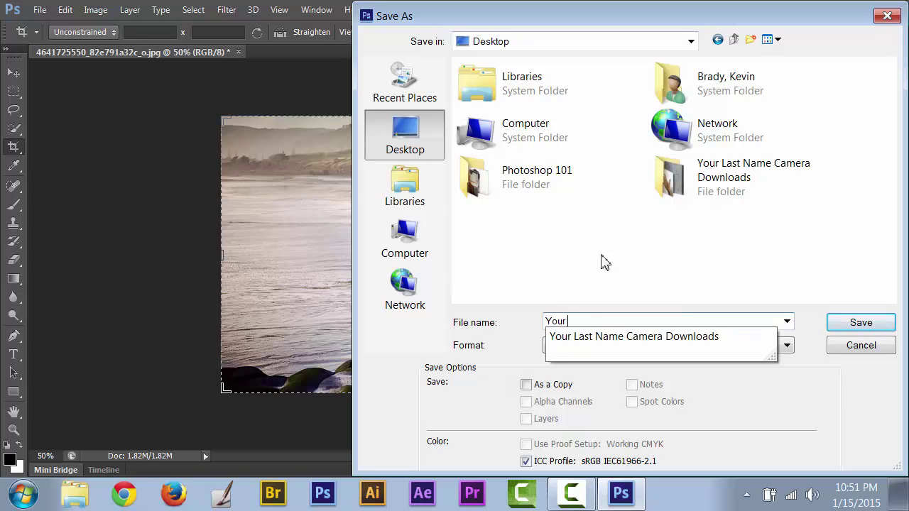
{"action": "type", "text": " Last Name Exercis"}
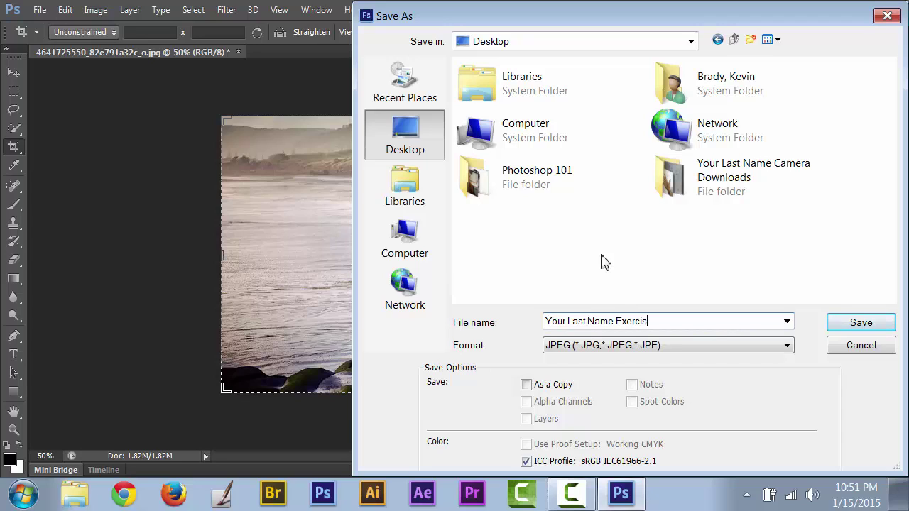
{"action": "type", "text": "e 1"}
{"action": "left_click", "coordinate": [853, 331]}
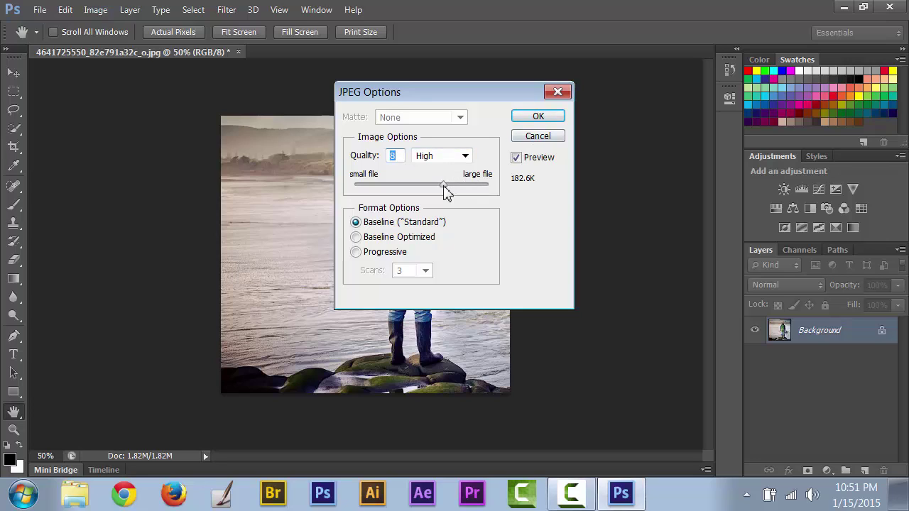
{"action": "left_click", "coordinate": [537, 119]}
{"action": "key", "text": "c"}
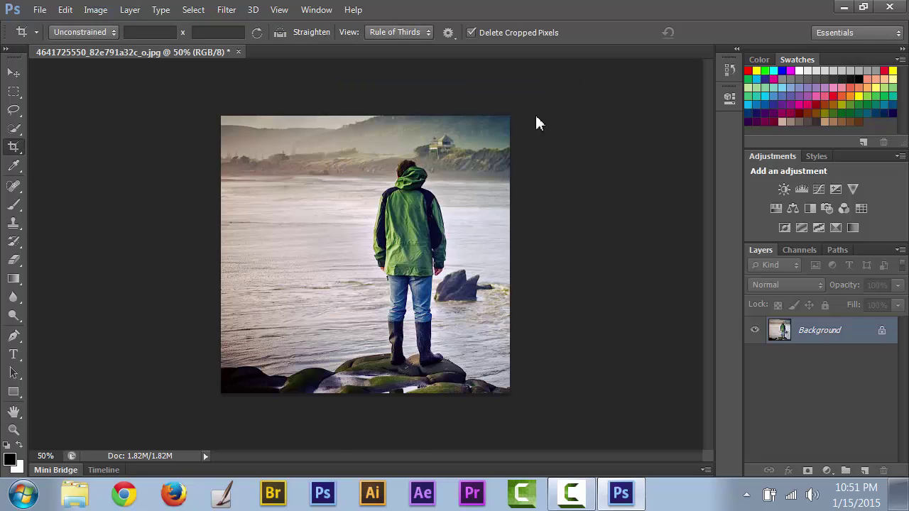